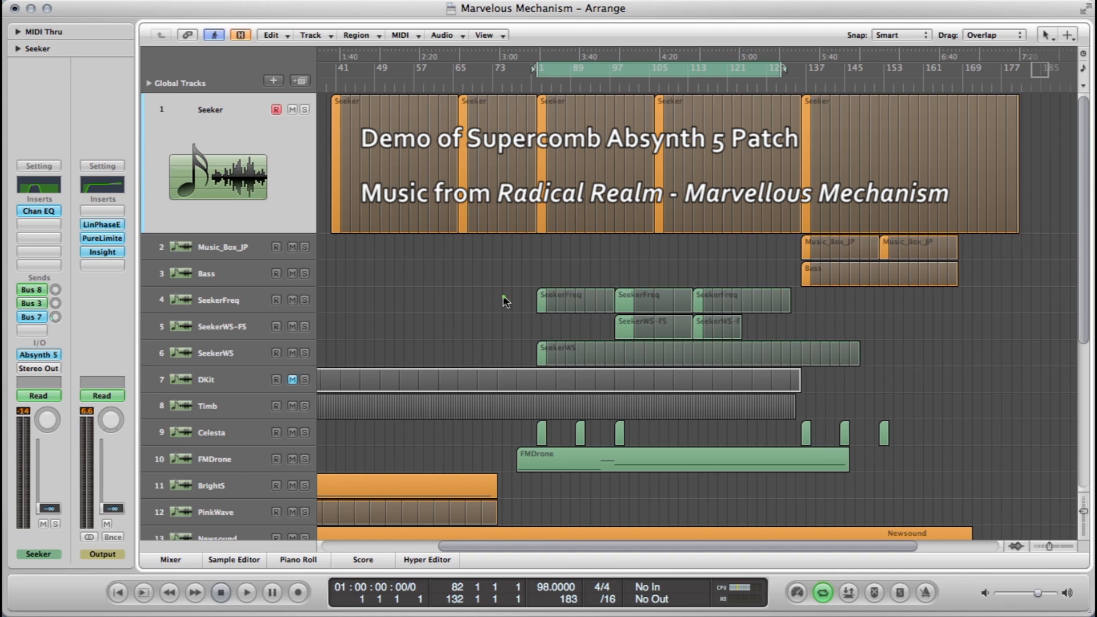
- Play back the arrangement and solo the Seeker track
key("space")
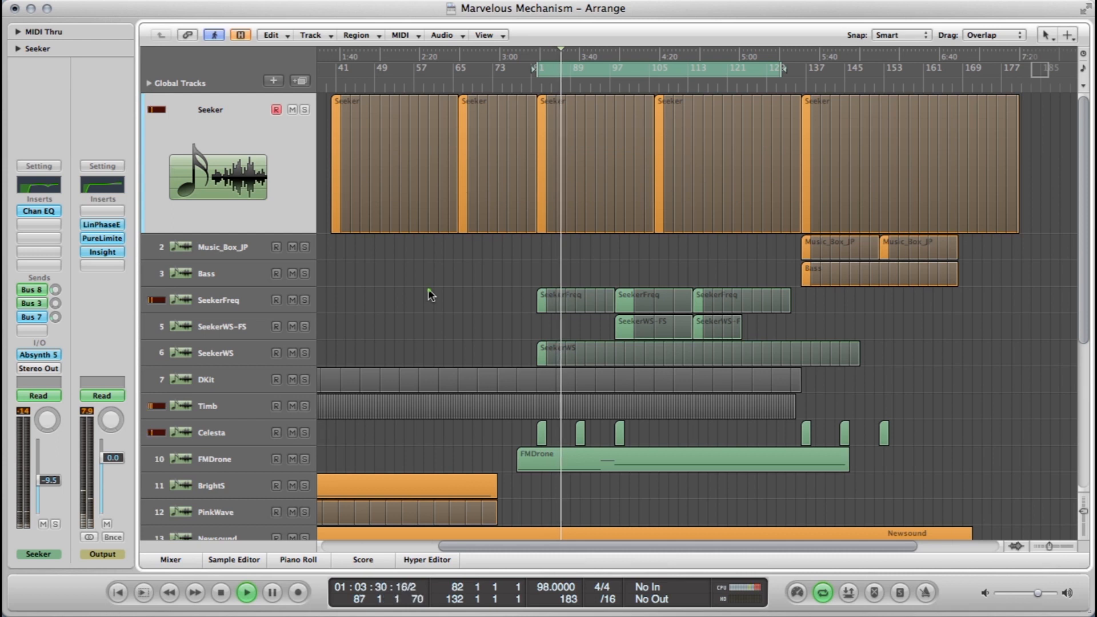
left_click(304, 109)
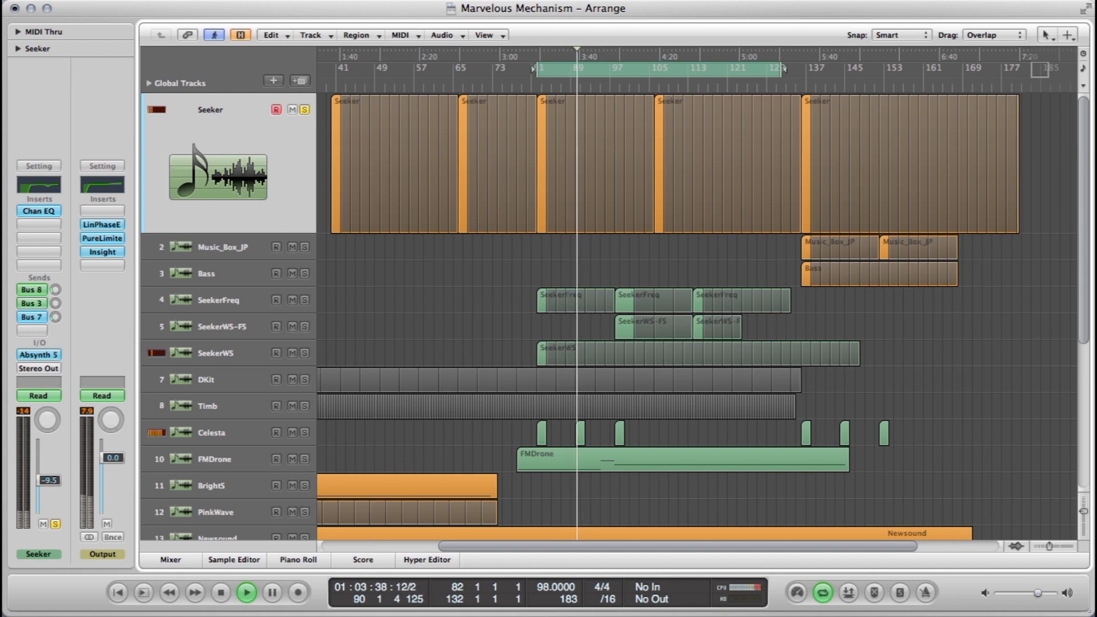
- Open the Seeker track's Absynth 5 instrument, move its window fully into view and stop playback
left_click(38, 354)
left_click_drag(206, 53, 215, 17)
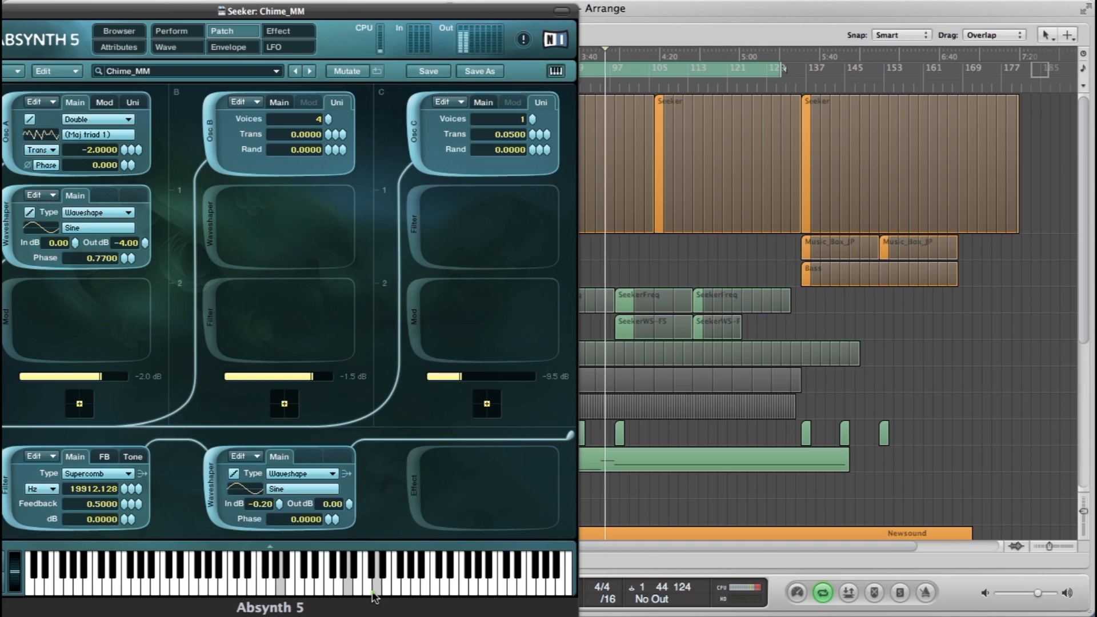
left_click_drag(229, 3, 505, 14)
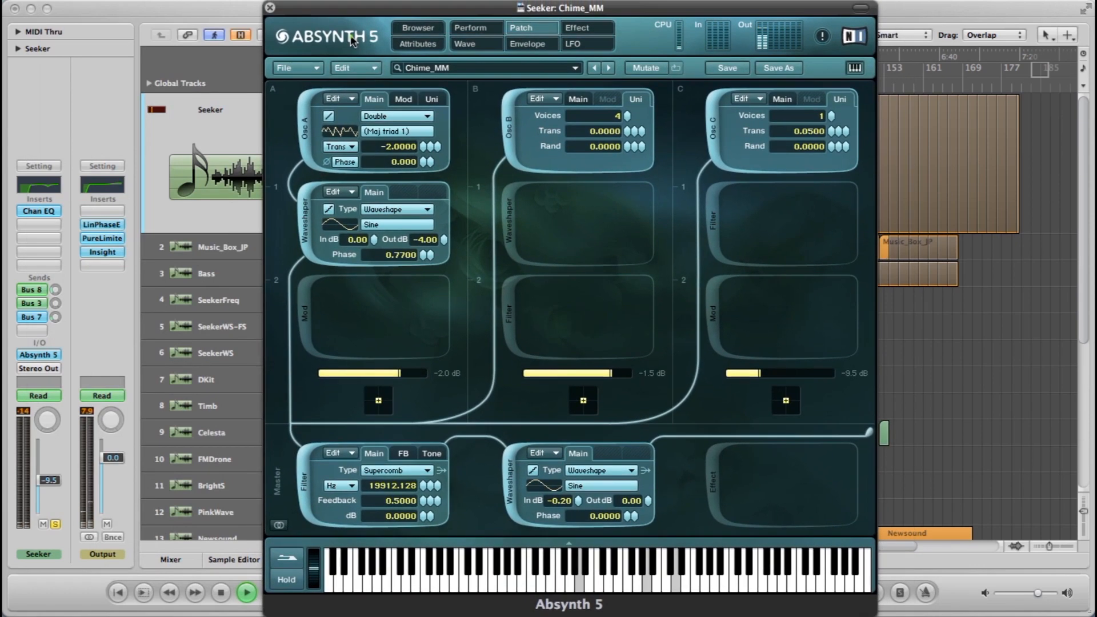
key("space")
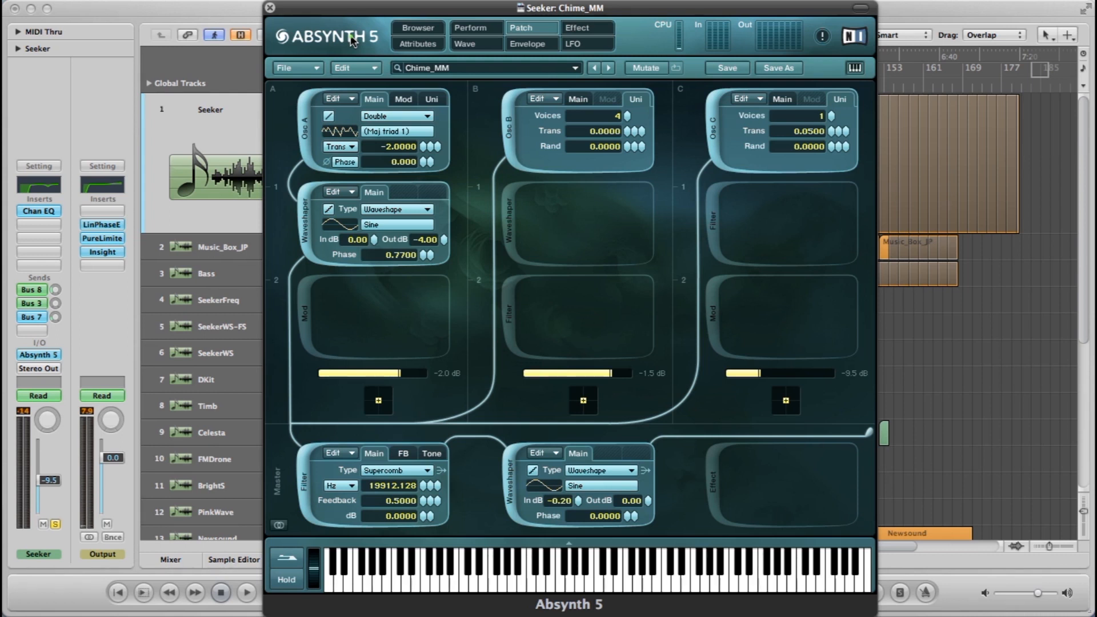
left_click_drag(353, 39, 455, 39)
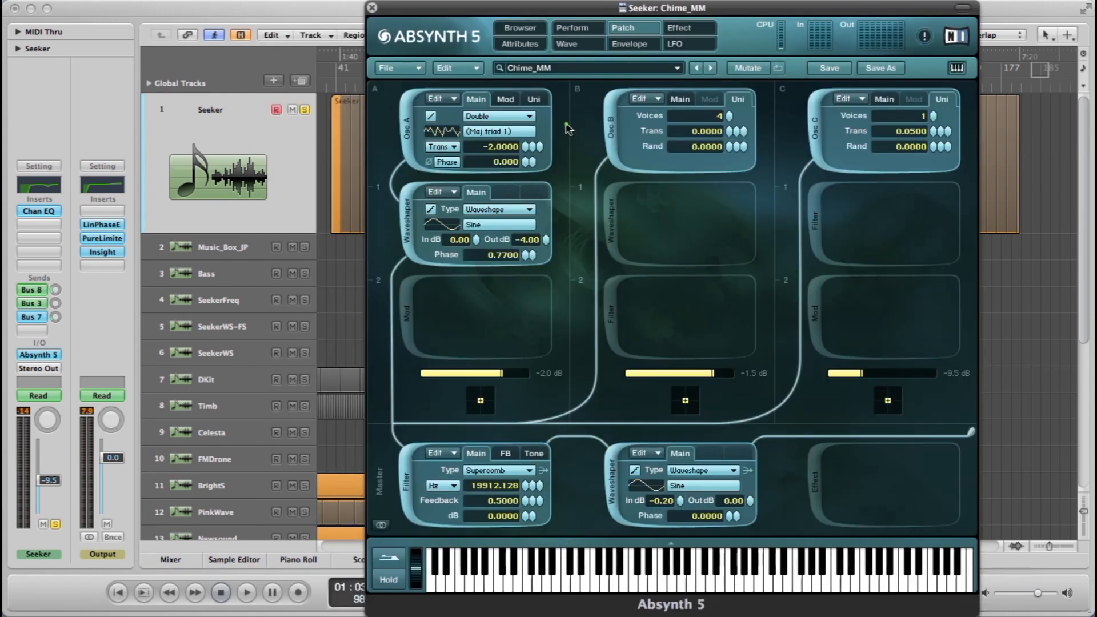
- Switch the master Supercomb filter off, play the Seeker track, switch the filter back on to compare the sound, and stop playback
left_click(403, 471)
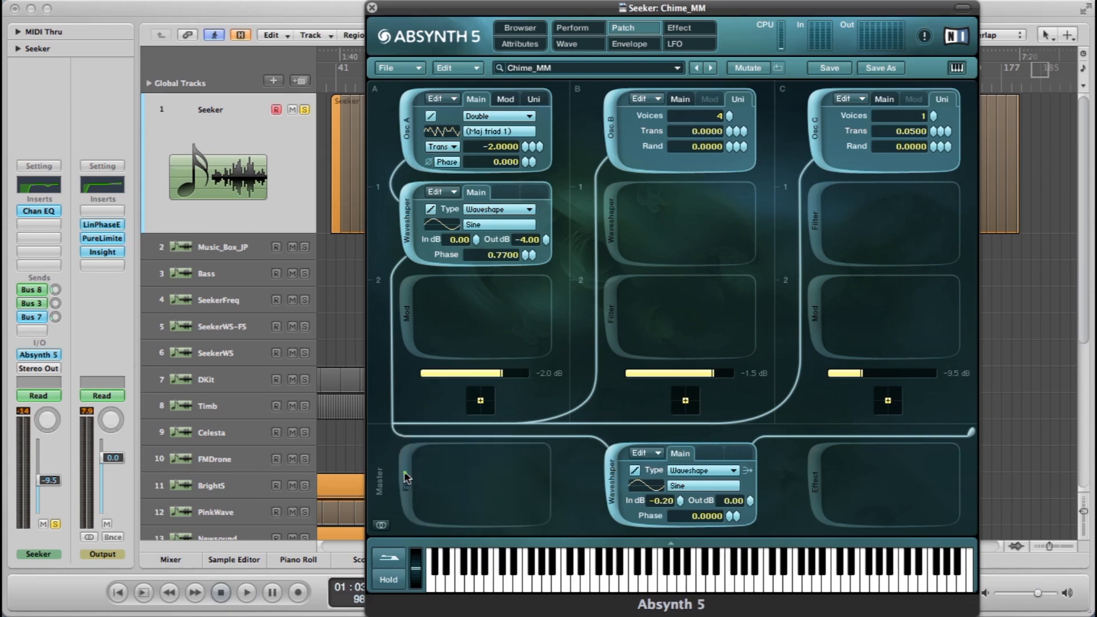
left_click(345, 317)
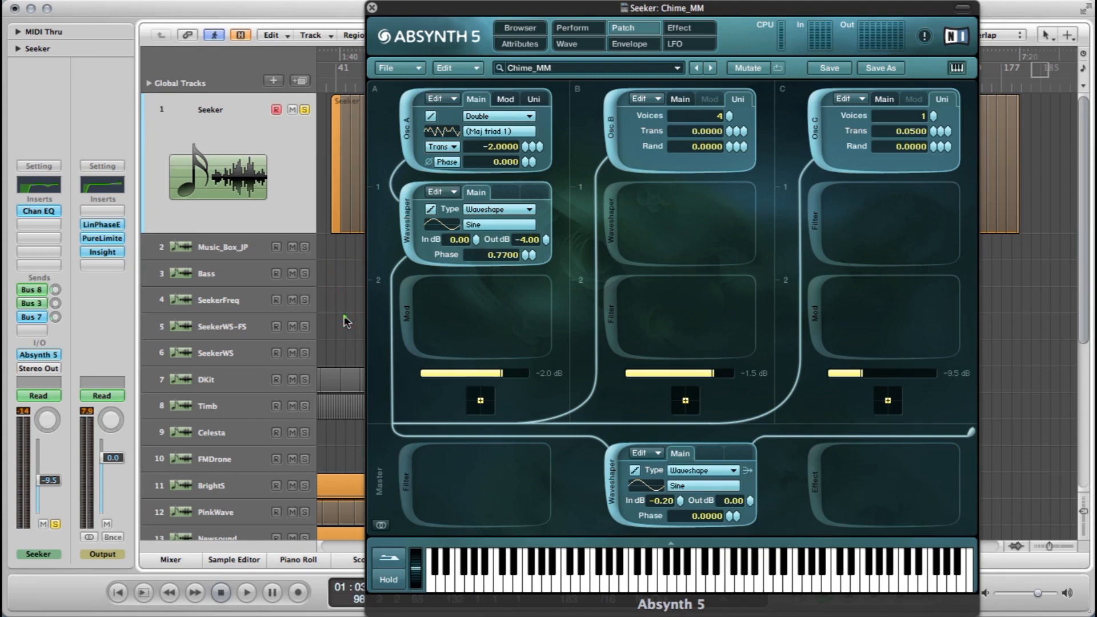
key("space")
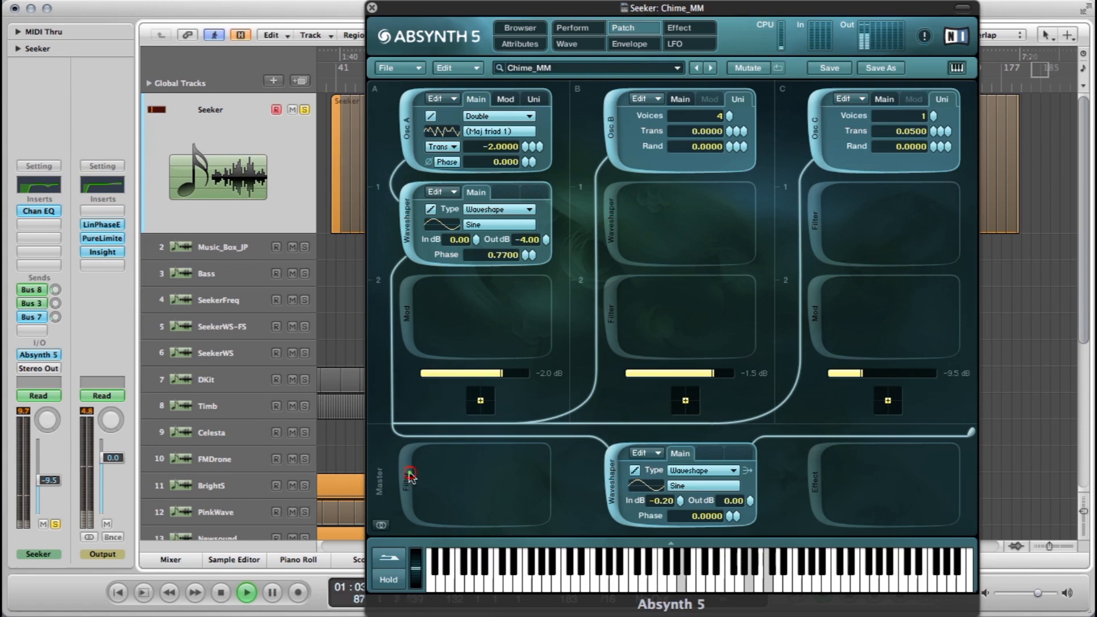
left_click(410, 475)
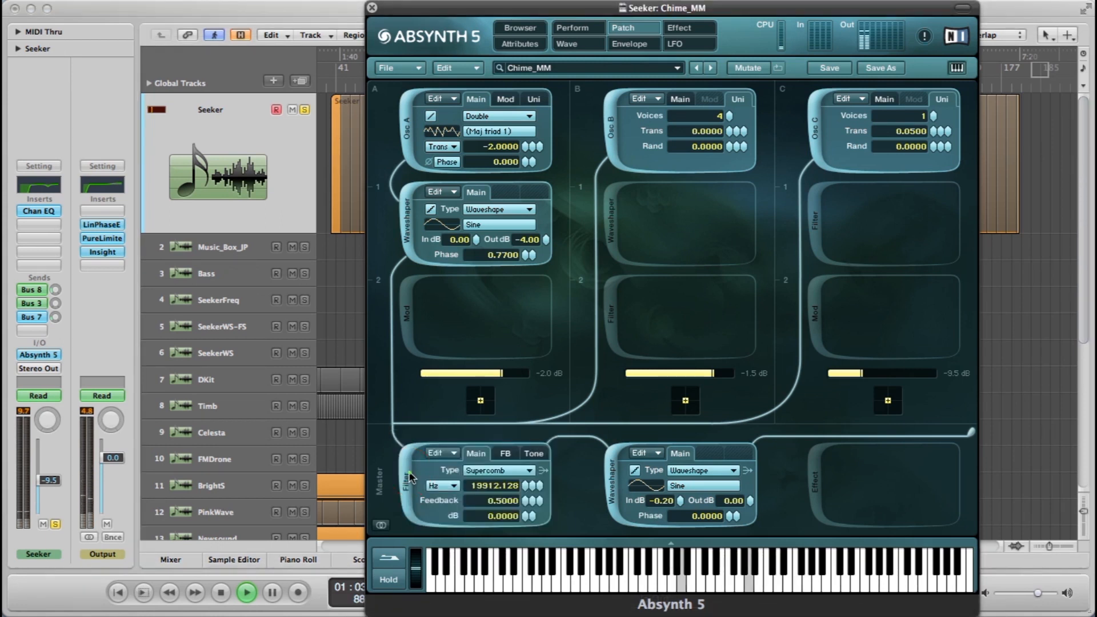
key("space")
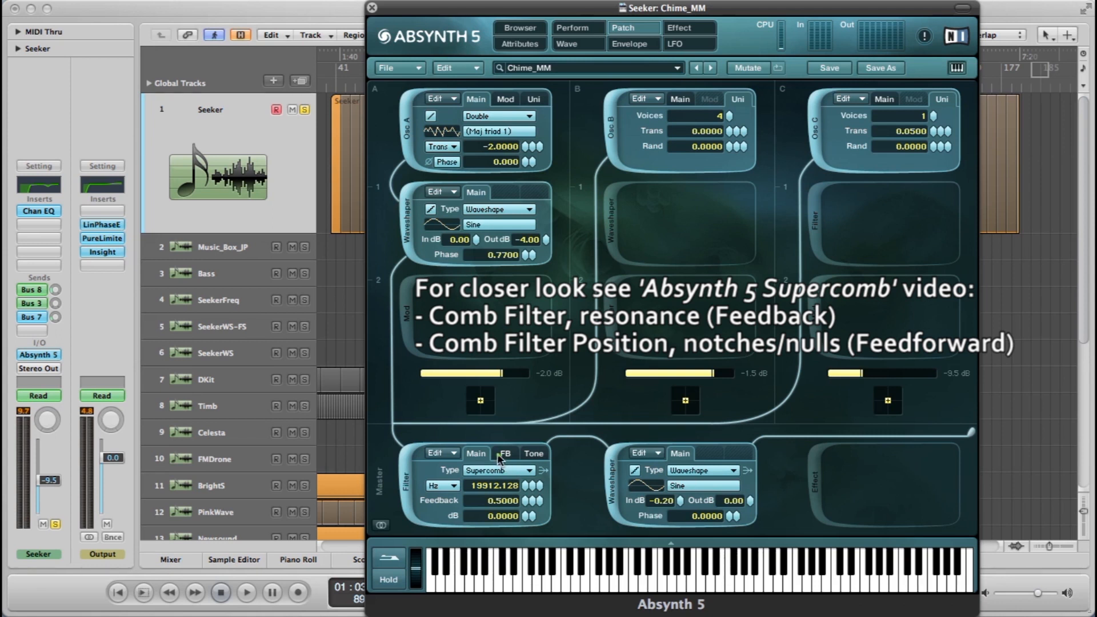
- Examine the master filter's Tone and Main settings, comparing its Position and Feedback parameters
left_click(534, 453)
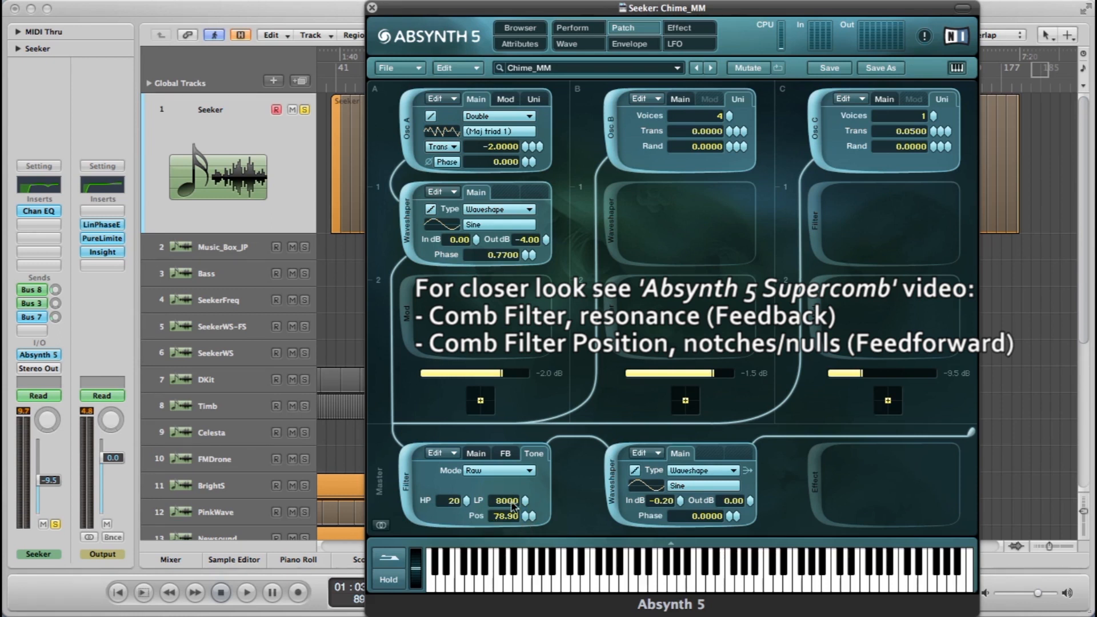
left_click(476, 453)
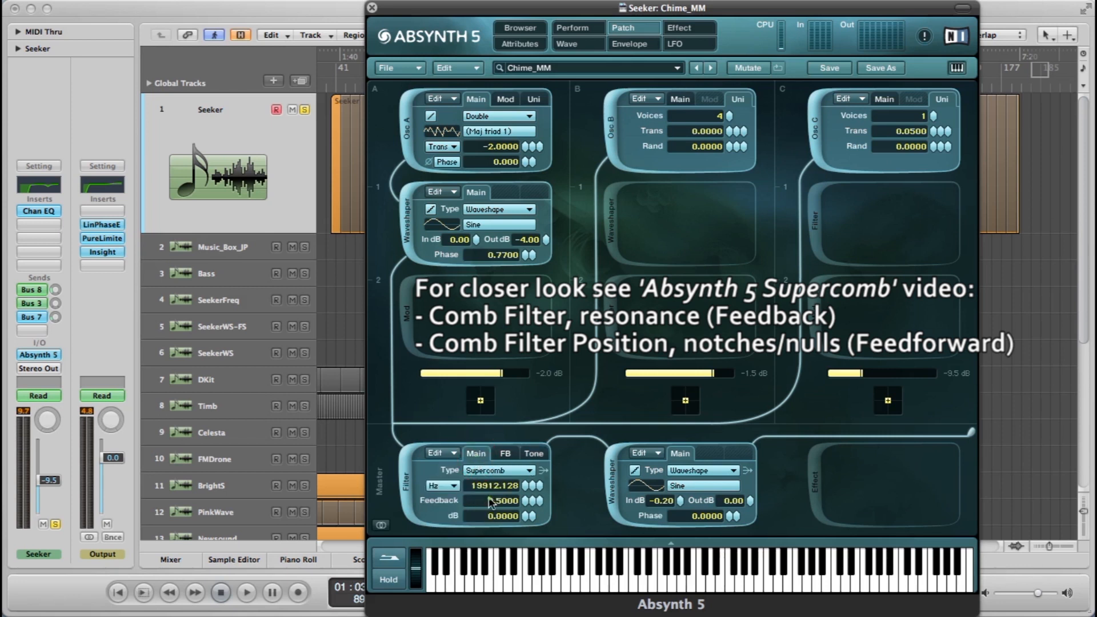
left_click(534, 454)
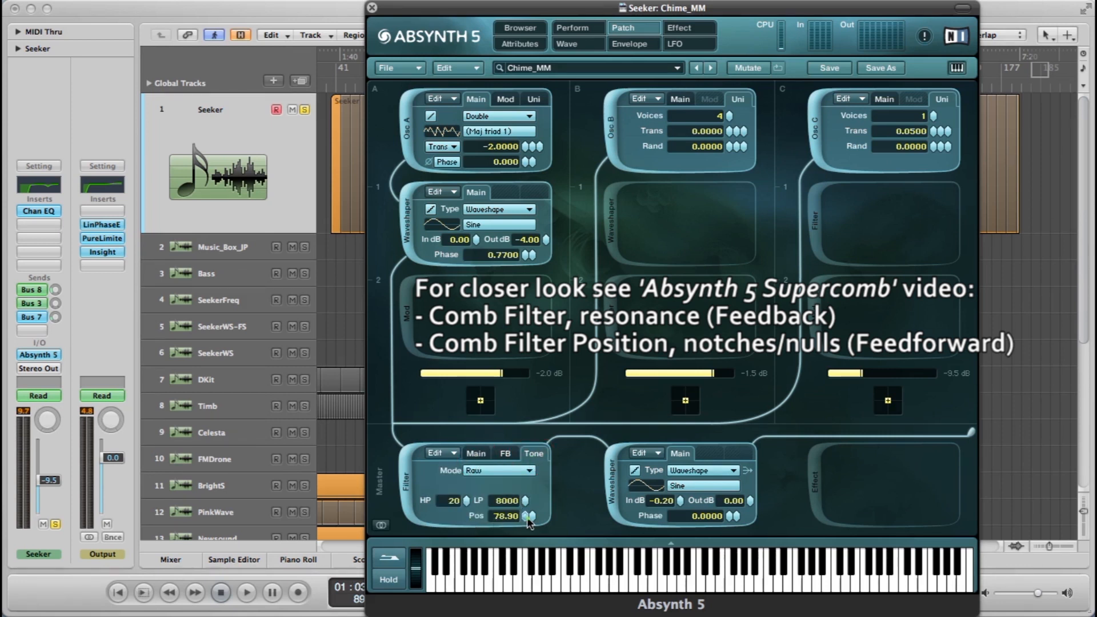
- Arrange the Absynth 5 window and the Insight spectrum analyzer next to each other
left_click_drag(2, 110, 1001, 116)
left_click_drag(925, 4, 599, 10)
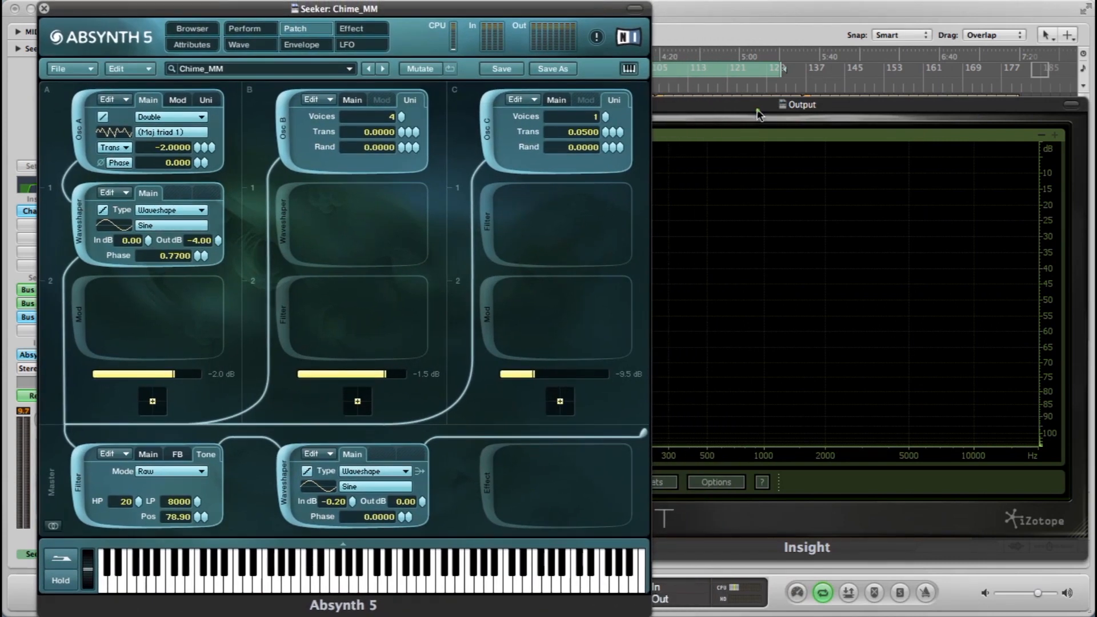
left_click_drag(752, 111, 773, 103)
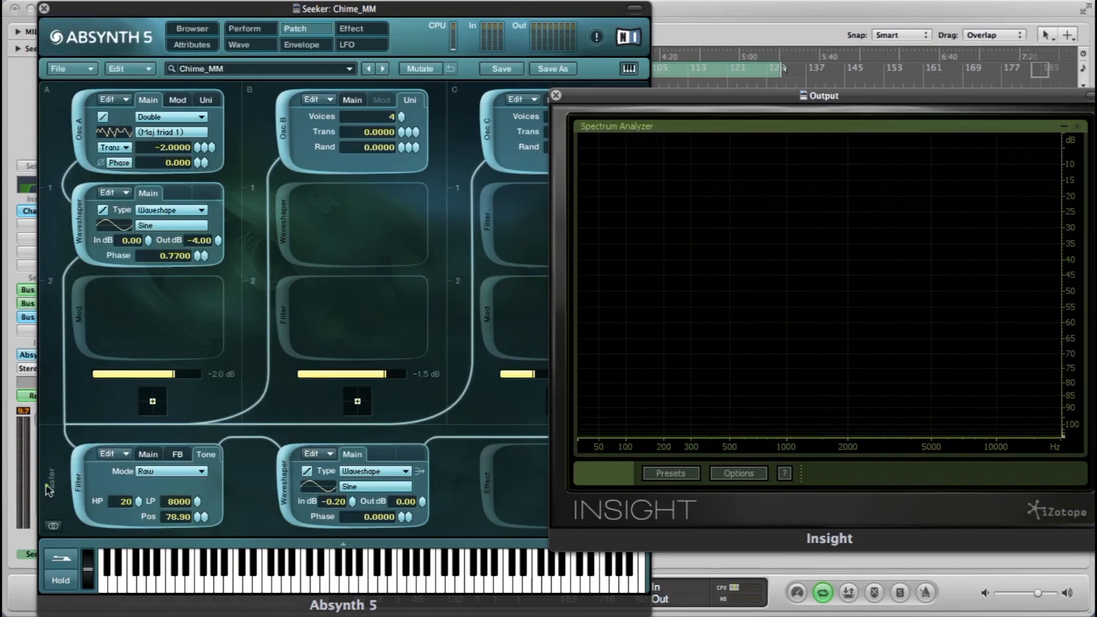
- Set the master Supercomb filter's frequency mode to Trans and switch the signal mode beside its Type to parallel lines
left_click(75, 486)
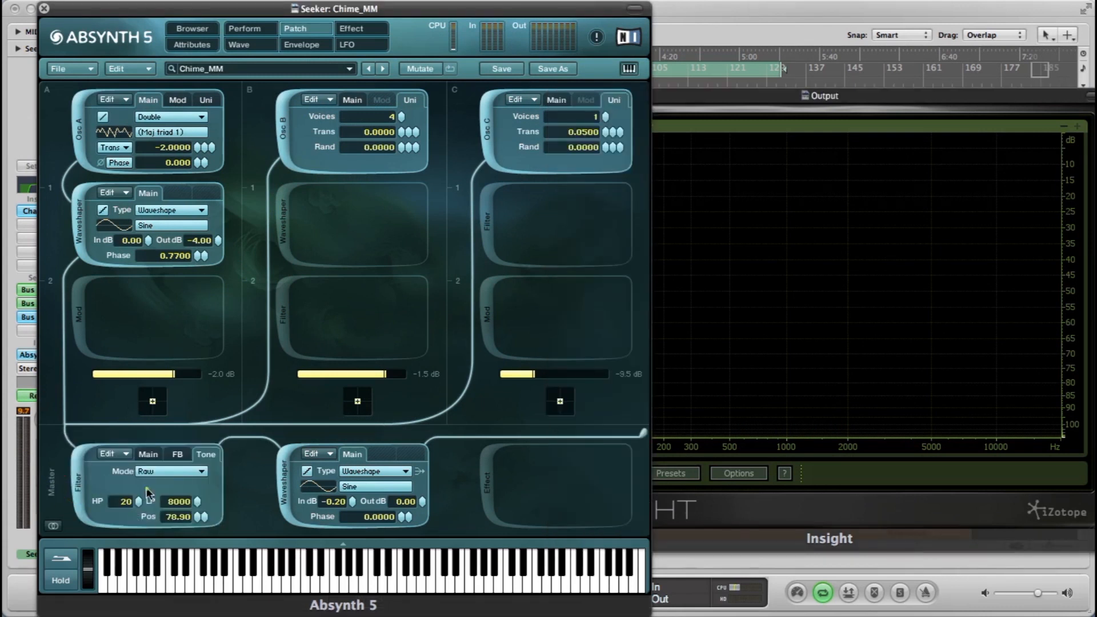
left_click(152, 453)
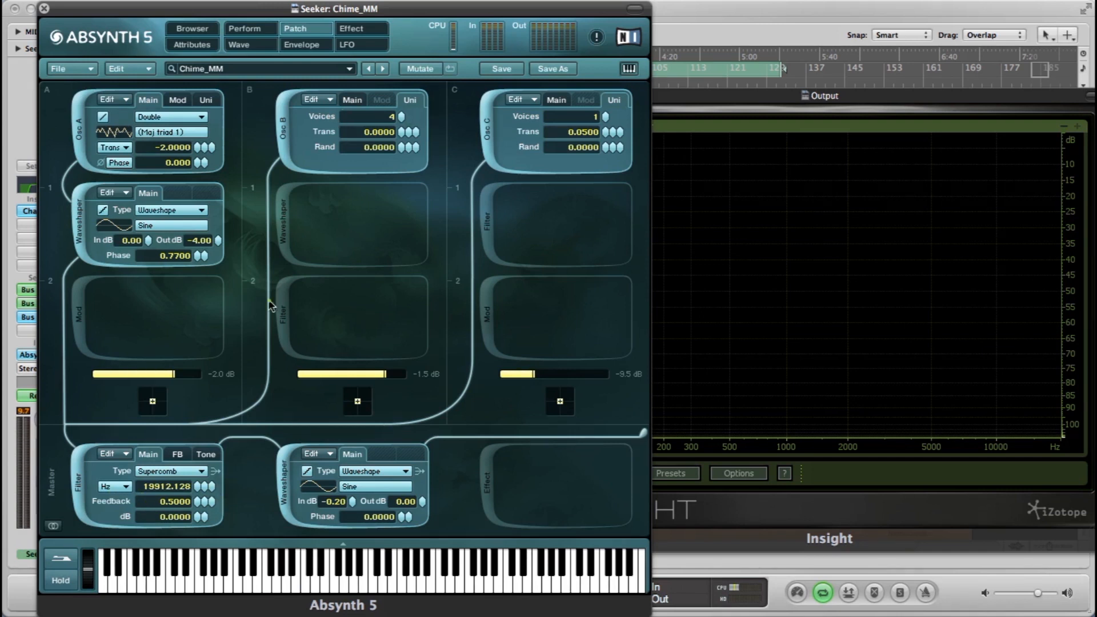
left_click(123, 487)
left_click(126, 490)
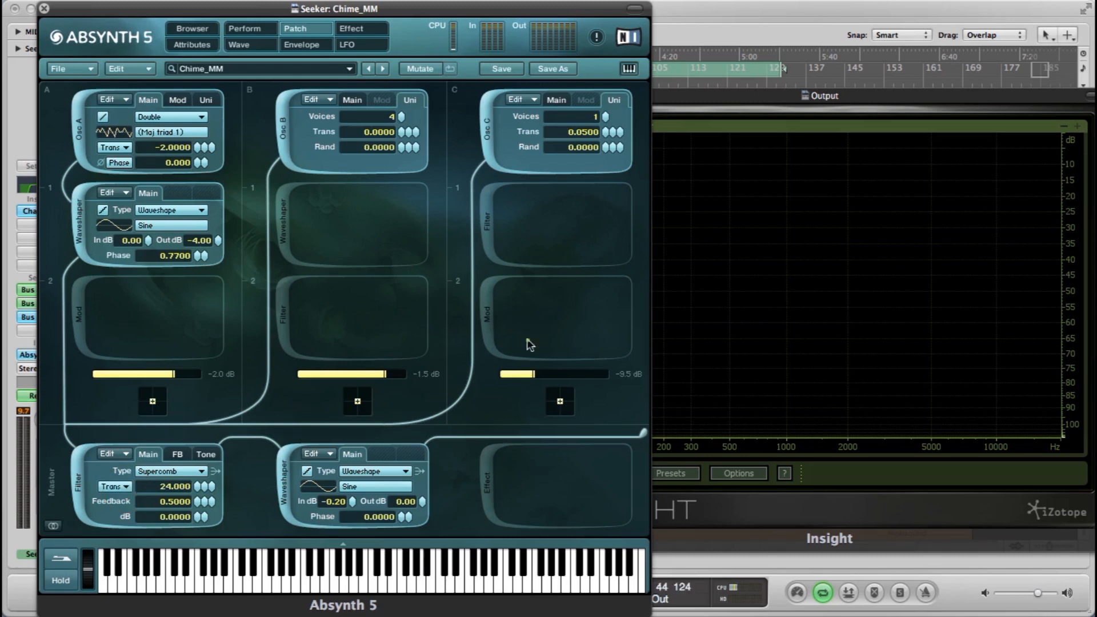
left_click_drag(707, 107, 716, 102)
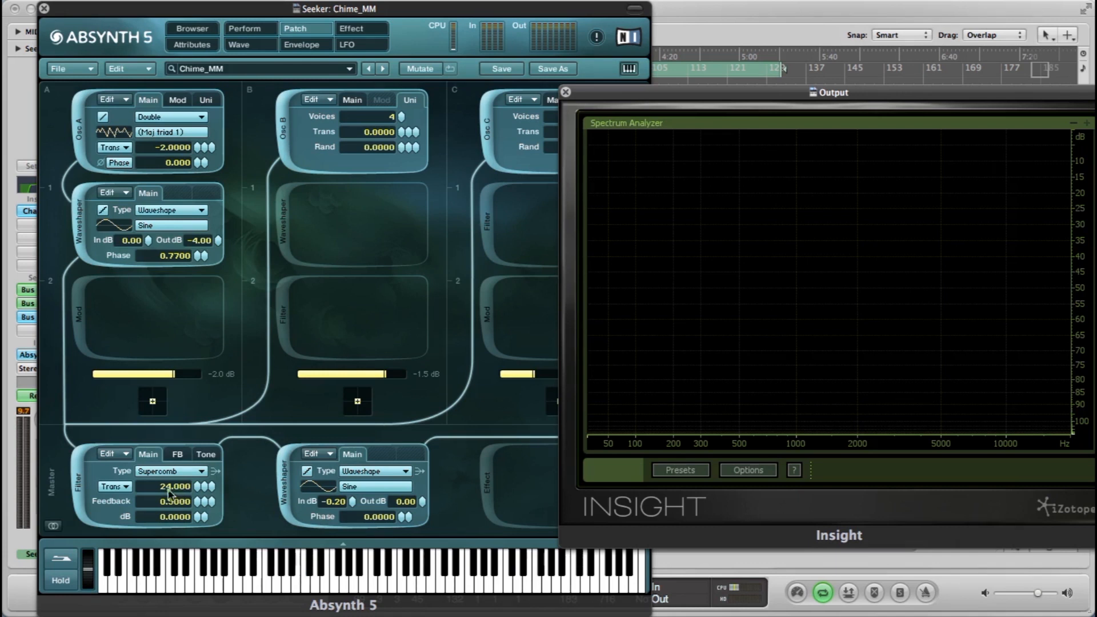
left_click(218, 475)
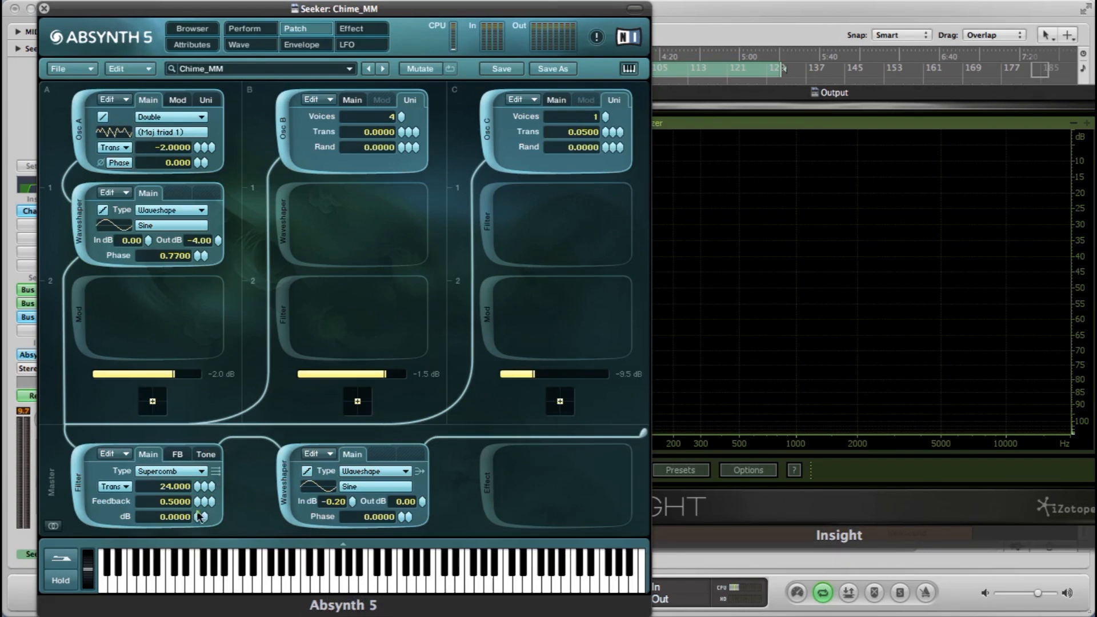
- Raise the Supercomb filter's transposition to 64 while checking the spectrum, and return it to 24
left_click(664, 386)
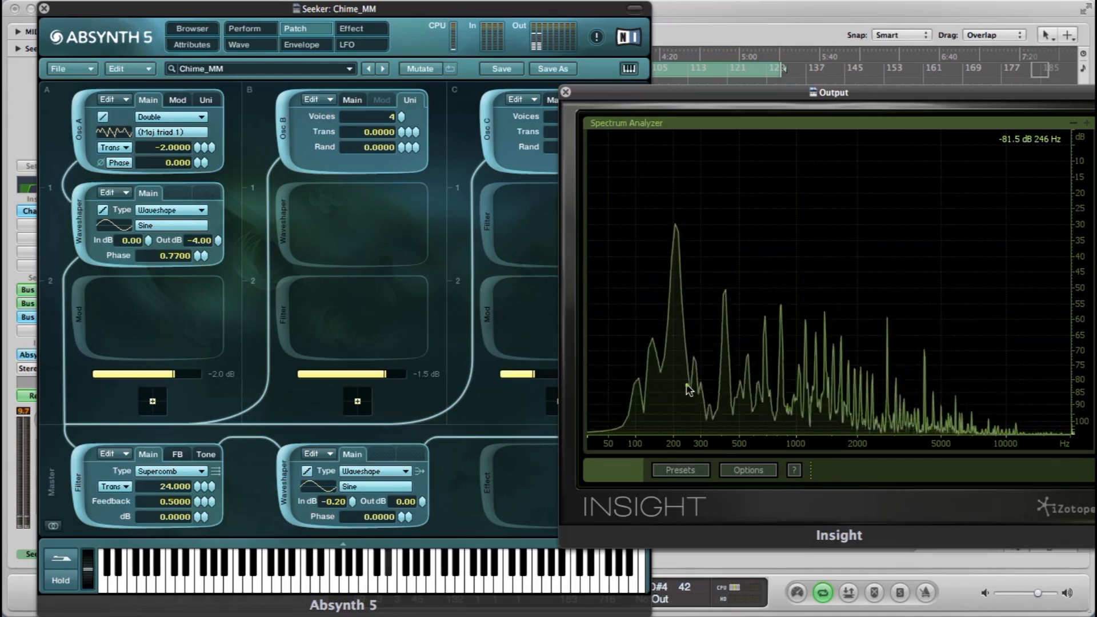
left_click_drag(208, 494, 196, 462)
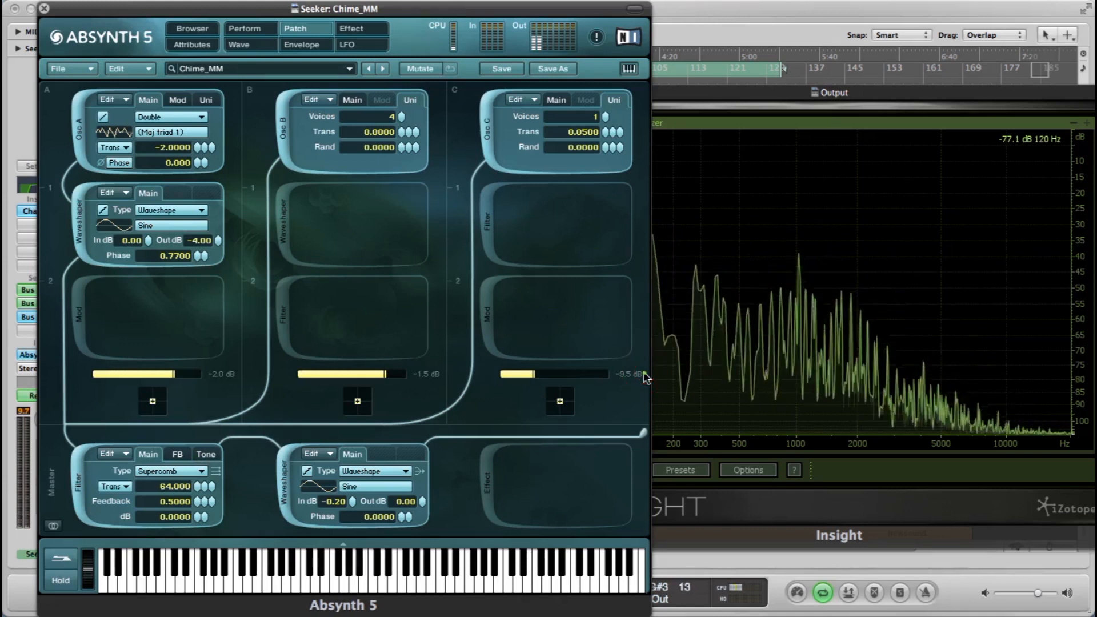
left_click_drag(197, 493, 198, 526)
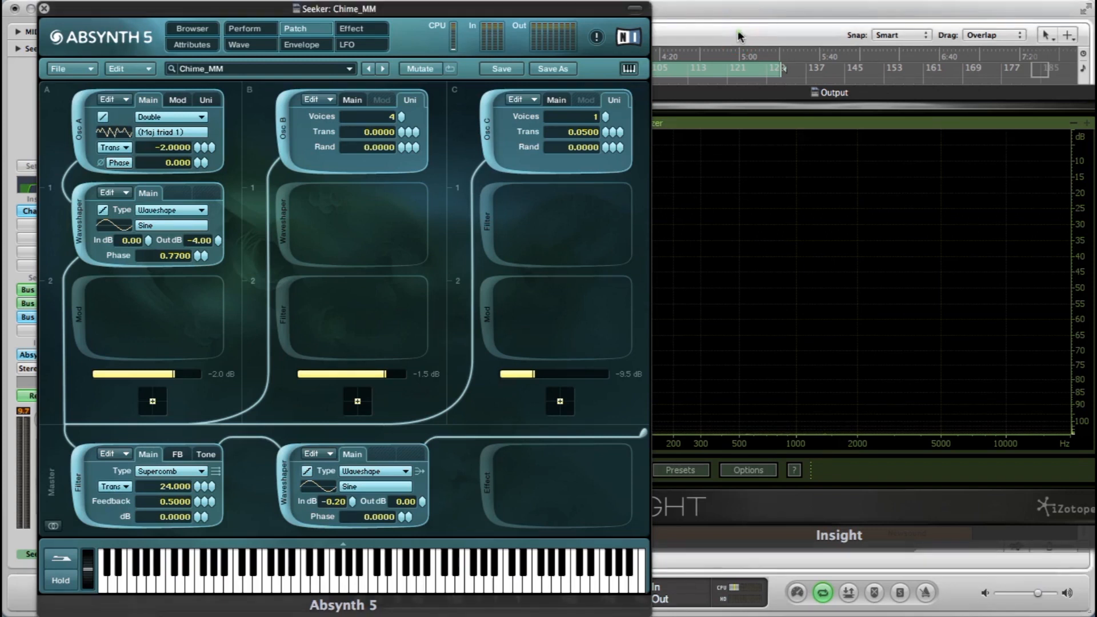
- Switch the Supercomb filter's frequency mode to Hz and move the Insight analyzer clear of the Absynth window
left_click_drag(770, 95, 799, 87)
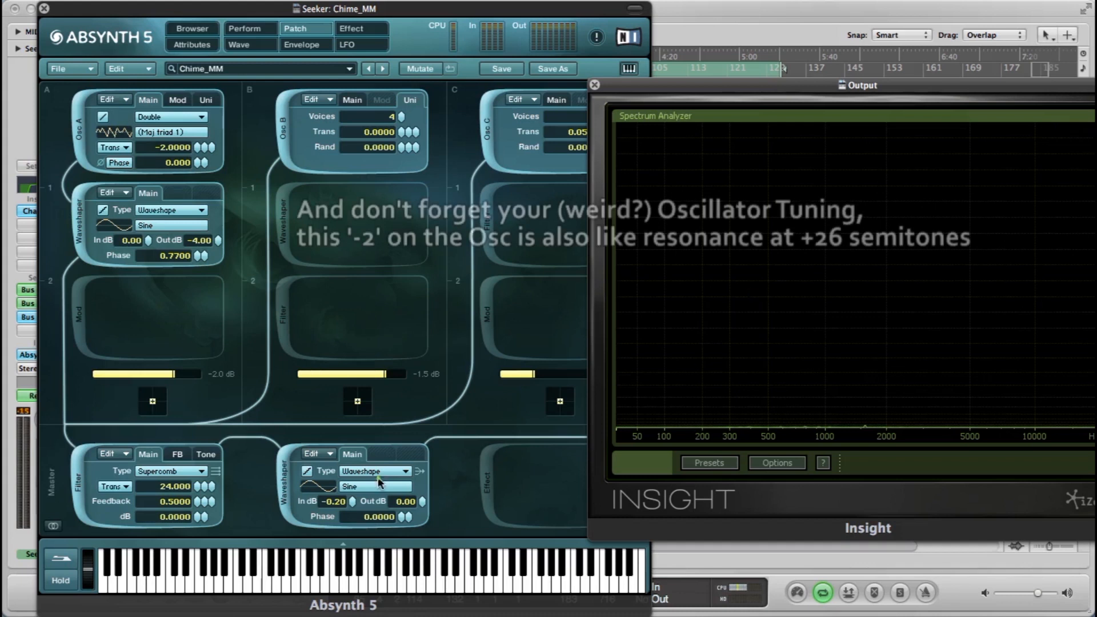
left_click(124, 487)
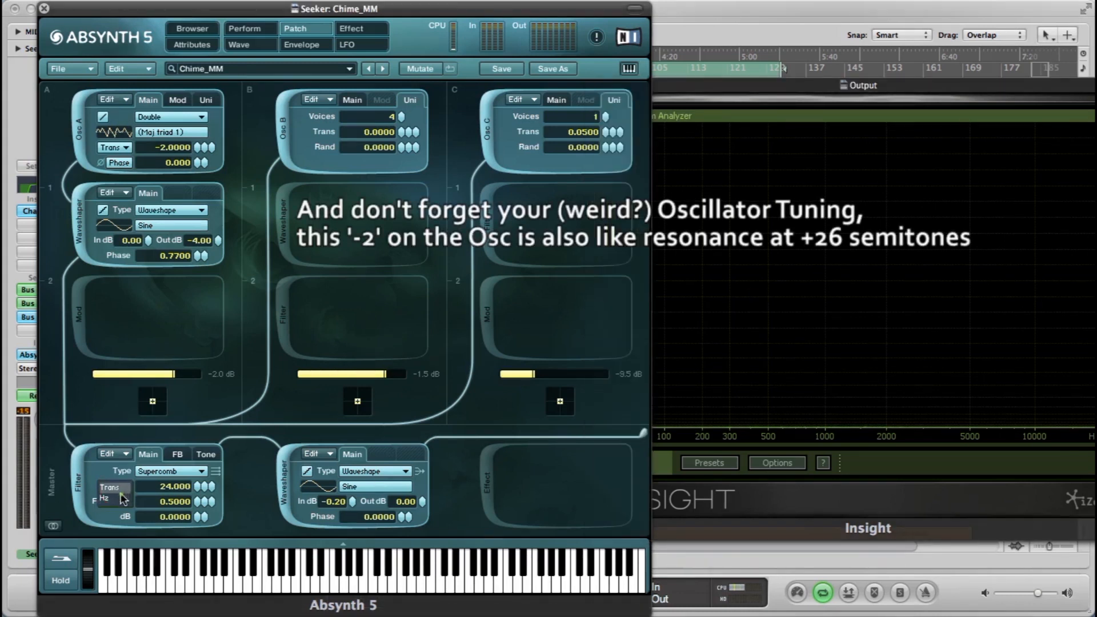
left_click(122, 500)
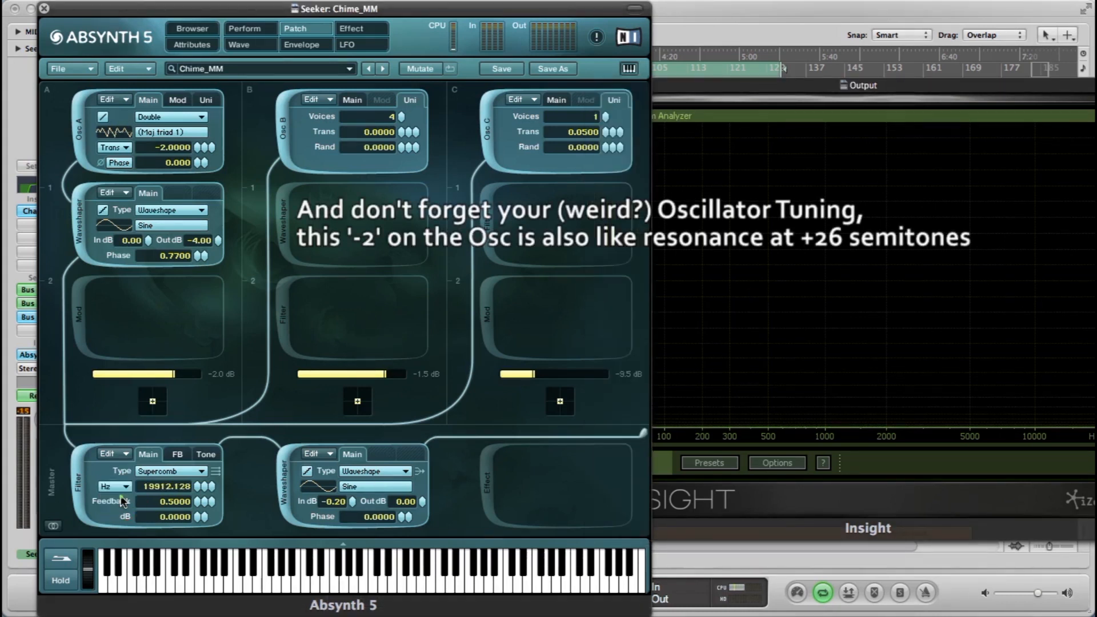
left_click(720, 333)
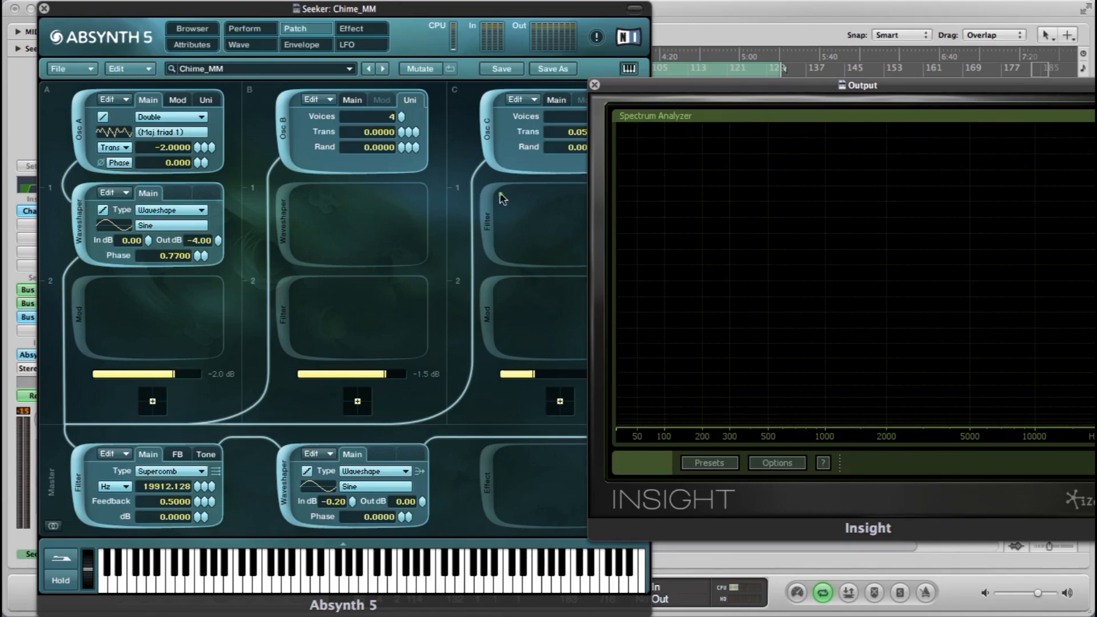
left_click(834, 363)
left_click_drag(689, 87, 735, 93)
- Inspect the Maj triad 1 wave of Osc A in the waveform and spectrum views, and return to the patch view
left_click(144, 132)
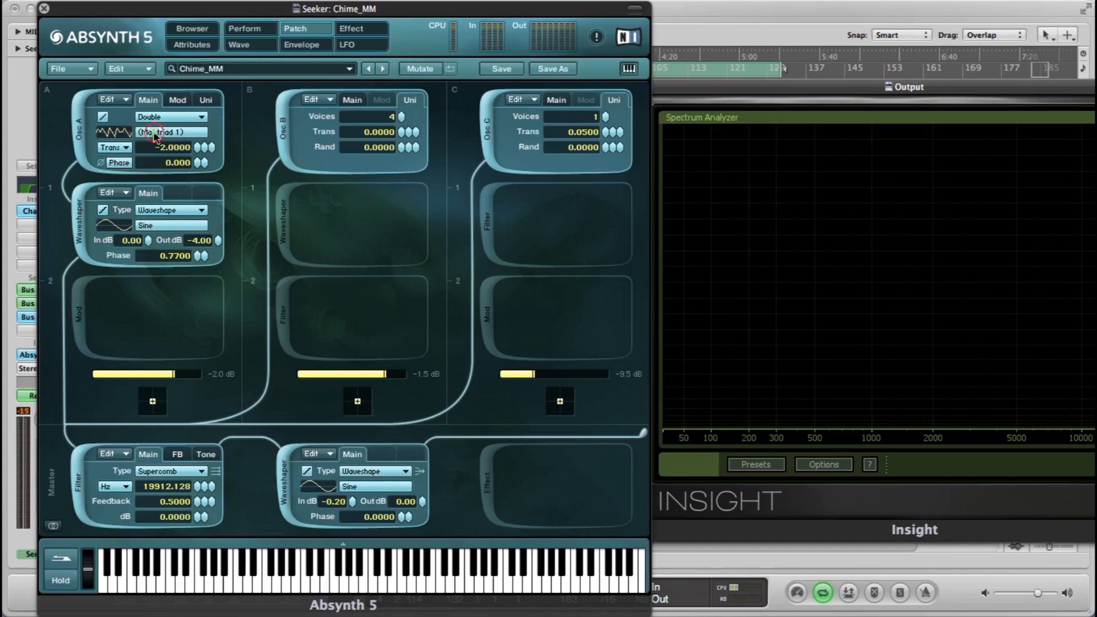
left_click(360, 112)
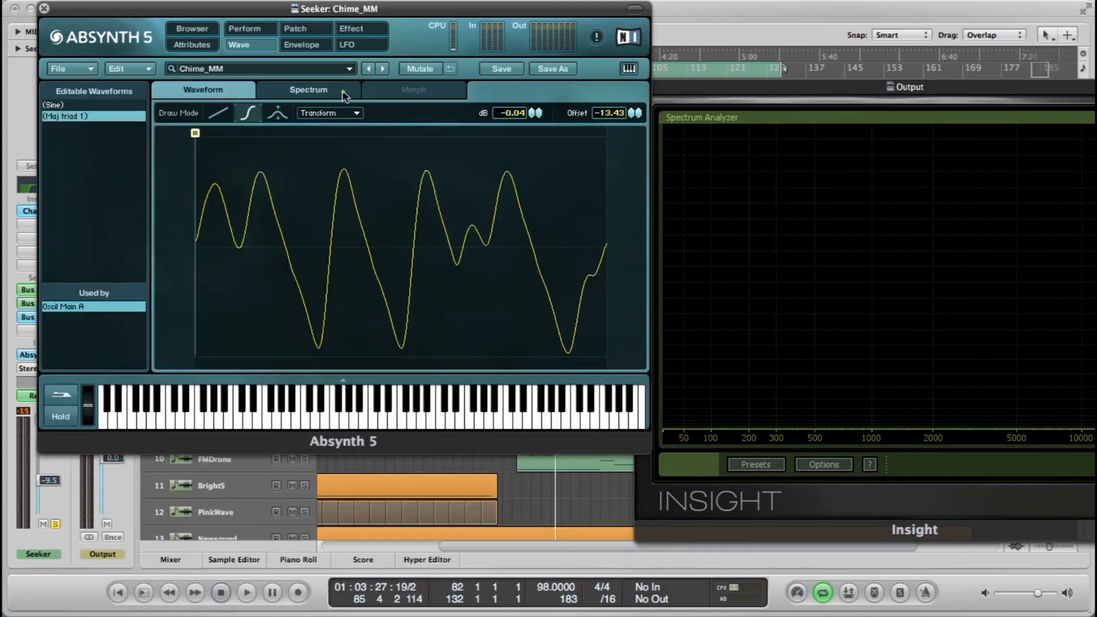
left_click(313, 90)
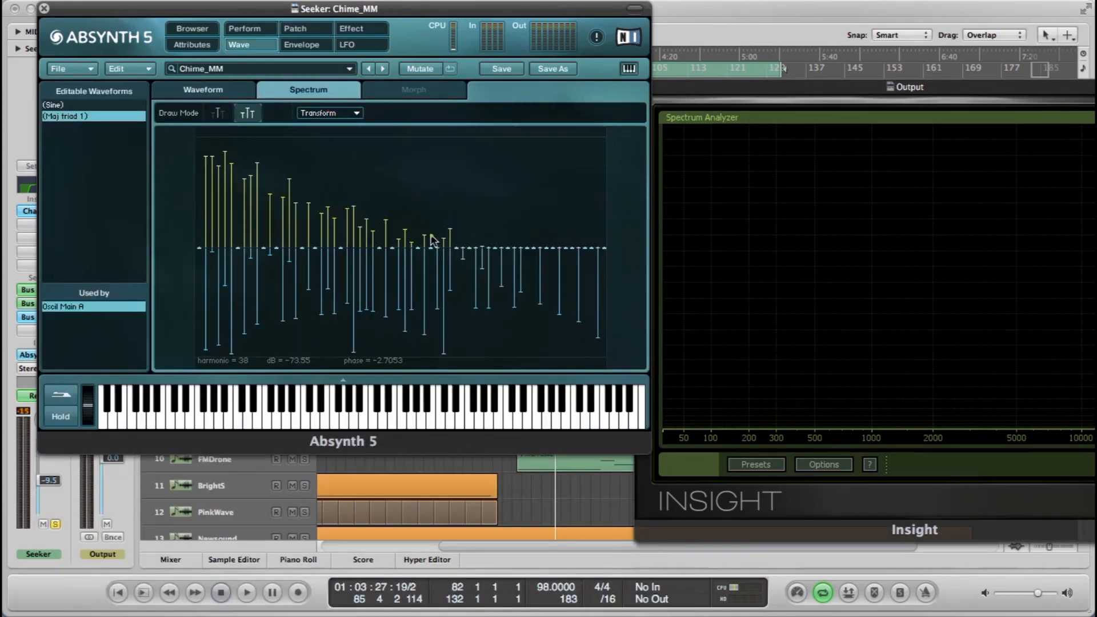
left_click(296, 29)
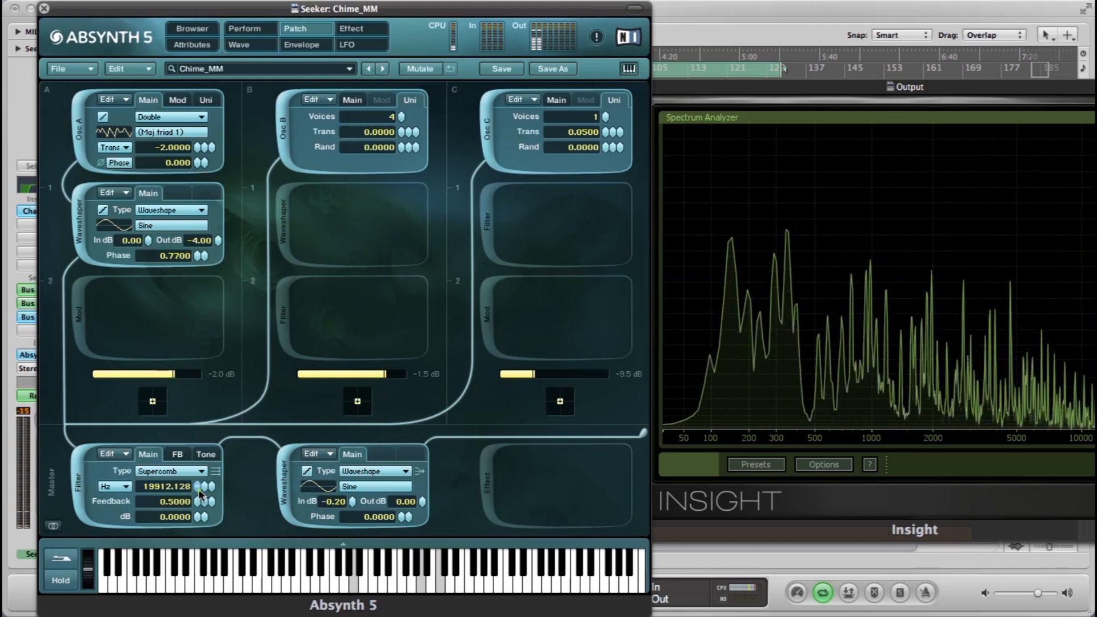
- Lower the Supercomb filter's frequency to 1318.511 Hz and raise its Feedback to 0.88 during playback
left_click_drag(200, 495, 200, 502)
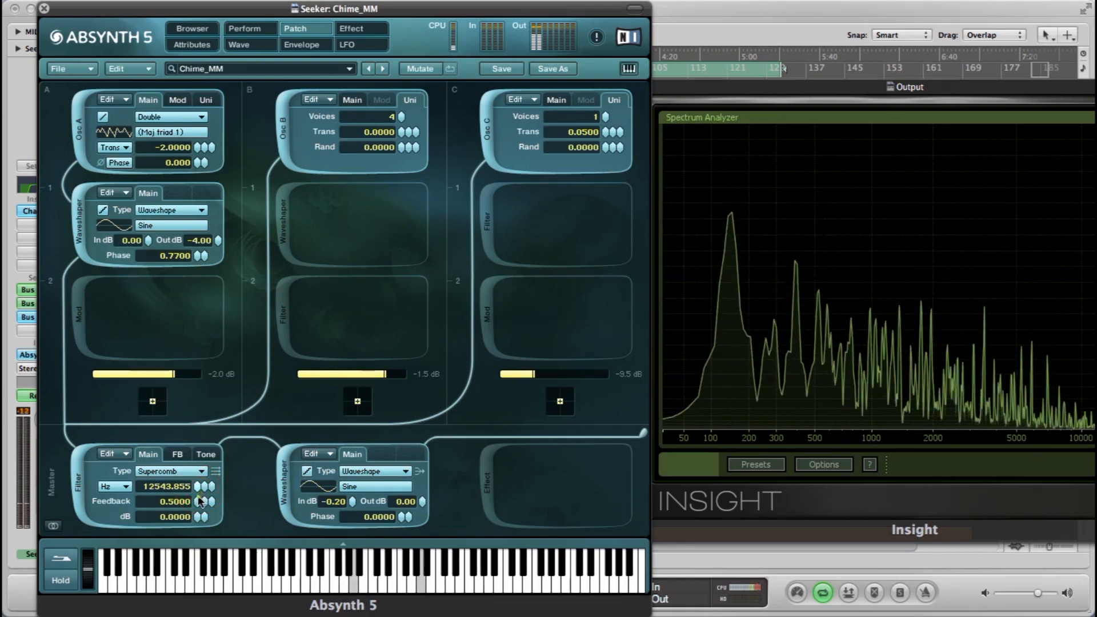
left_click_drag(200, 501, 196, 526)
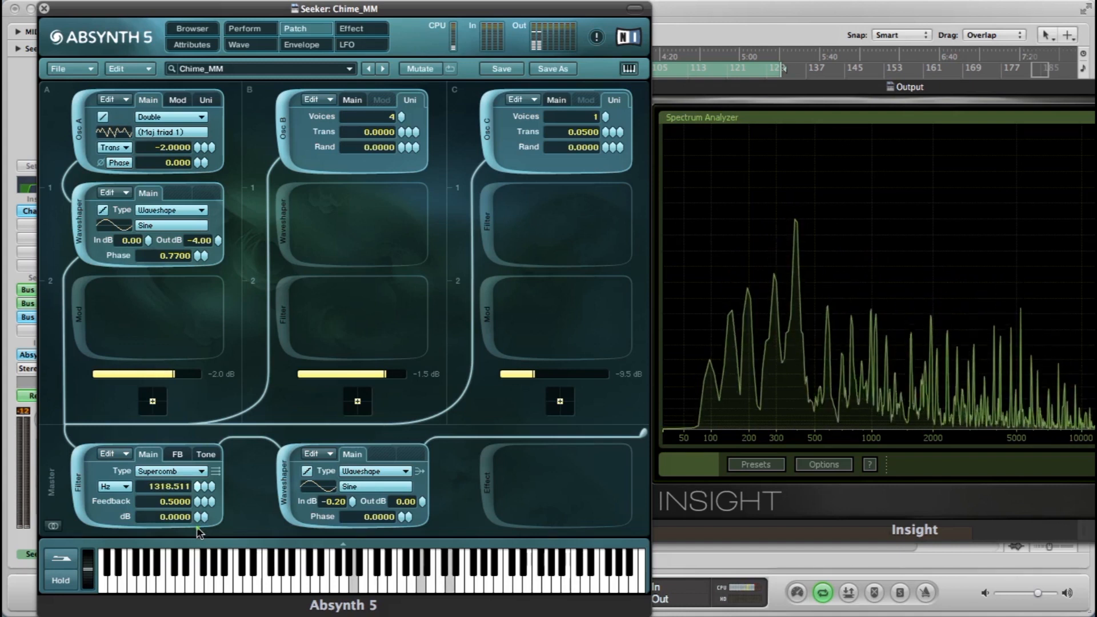
left_click_drag(197, 501, 199, 486)
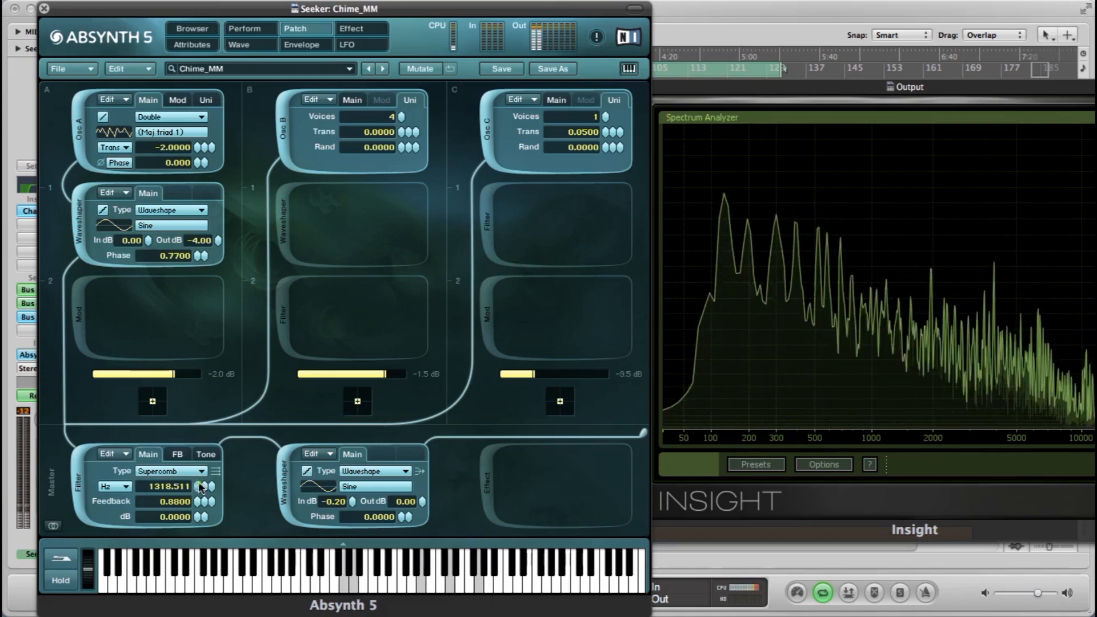
- Switch the Supercomb filter's frequency mode to Trans and reduce its Feedback to 0.2
left_click(128, 486)
left_click(129, 487)
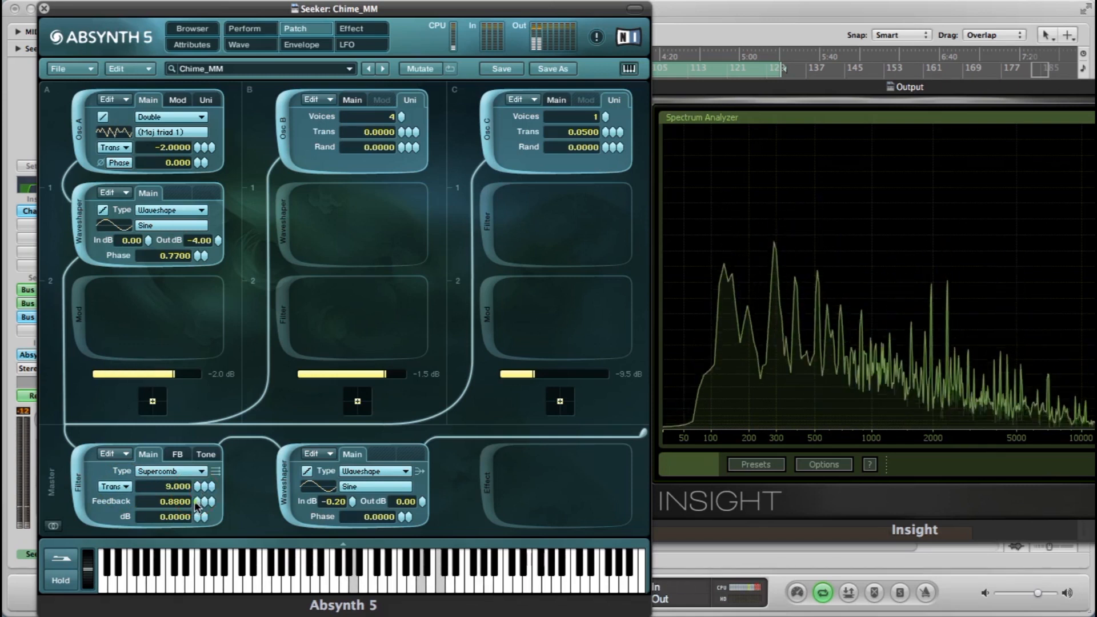
left_click_drag(194, 501, 193, 562)
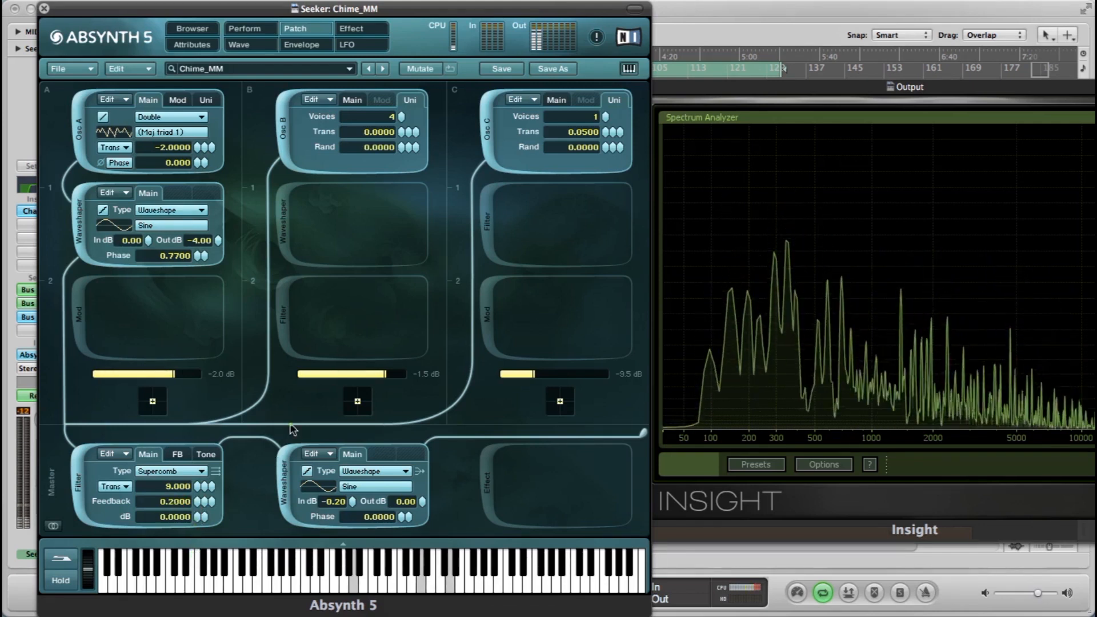